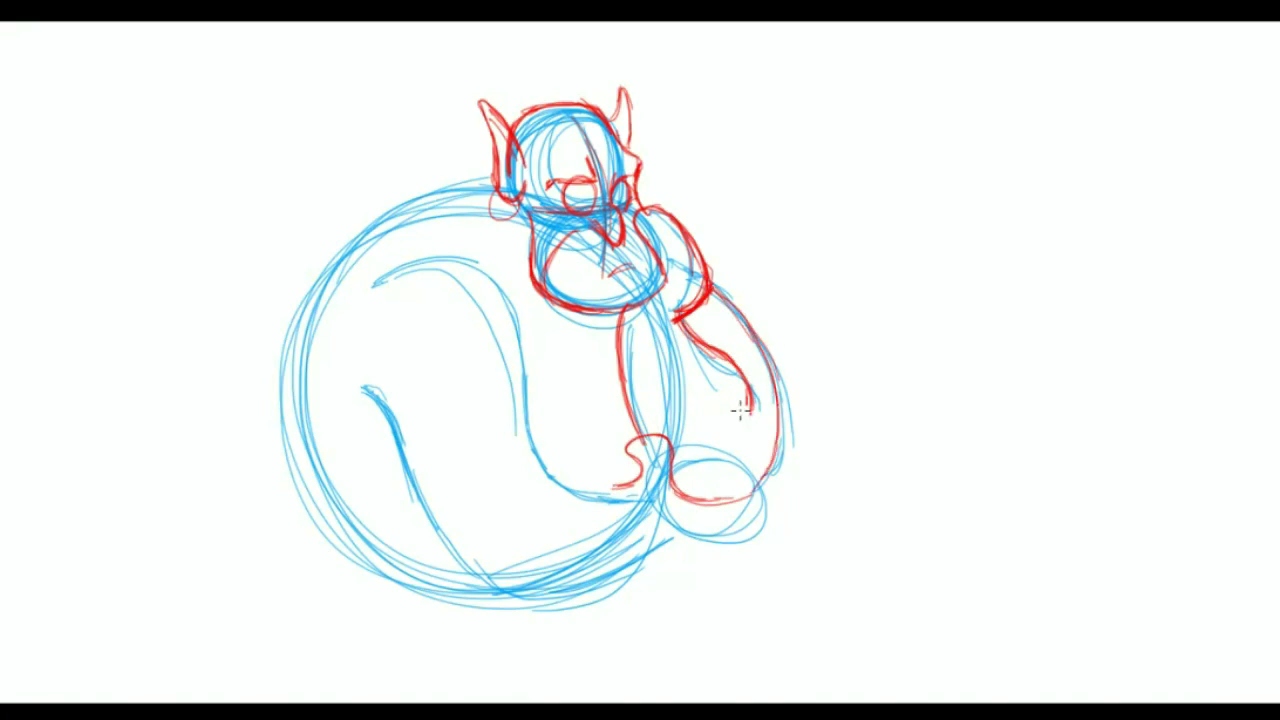
Sketch red eye and brow details, the tail, belly and back curves, and lines under the foot.
{"action": "mouse_move", "coordinate": [608, 172]}
{"action": "left_mouse_down"}
{"action": "mouse_move", "coordinate": [620, 170]}
{"action": "mouse_move", "coordinate": [601, 160]}
{"action": "left_mouse_up"}
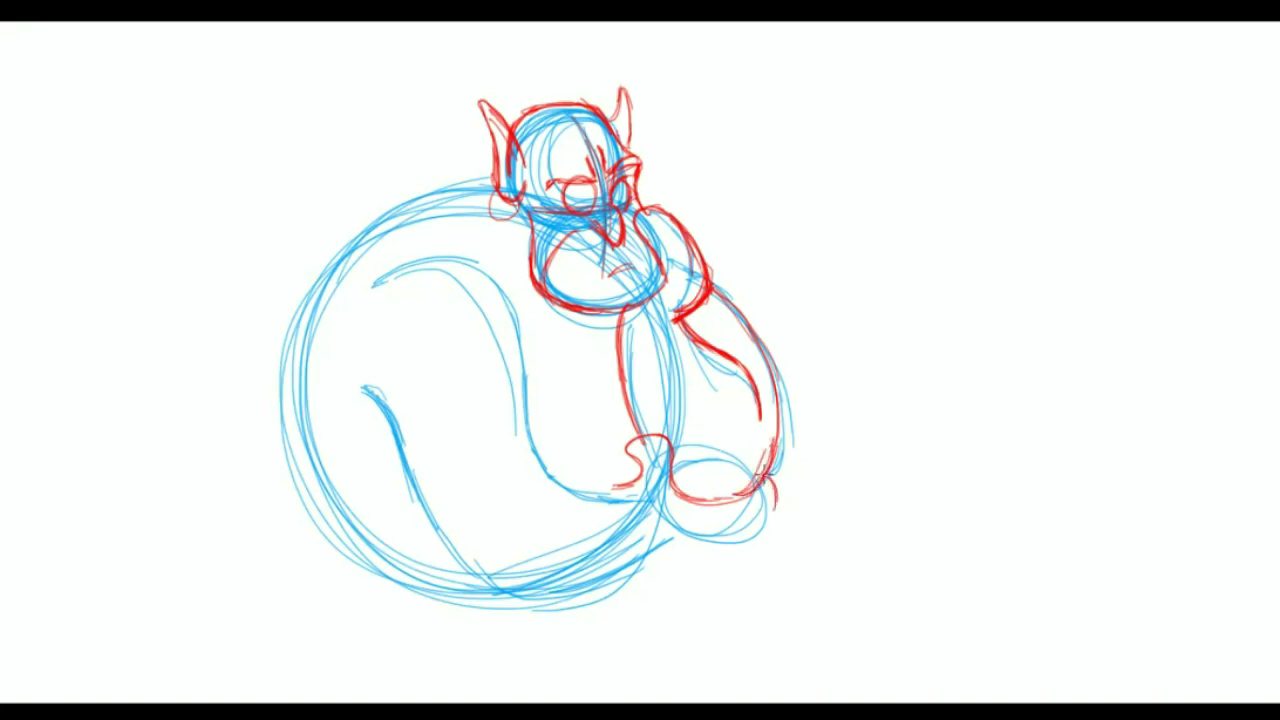
{"action": "mouse_move", "coordinate": [363, 388]}
{"action": "left_mouse_down"}
{"action": "mouse_move", "coordinate": [457, 537]}
{"action": "mouse_move", "coordinate": [500, 562]}
{"action": "left_mouse_up"}
{"action": "left_click_drag", "start_coordinate": [632, 484], "coordinate": [526, 457]}
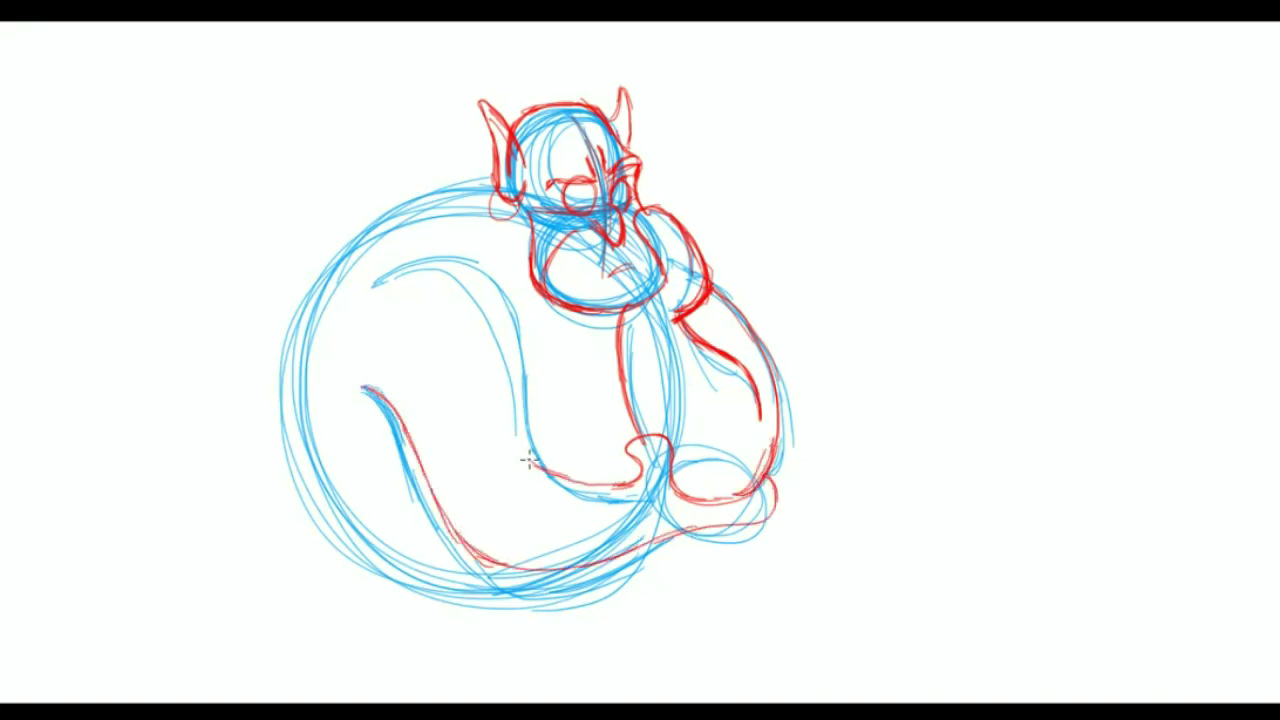
{"action": "mouse_move", "coordinate": [376, 272]}
{"action": "left_mouse_down"}
{"action": "mouse_move", "coordinate": [469, 257]}
{"action": "mouse_move", "coordinate": [537, 437]}
{"action": "left_mouse_up"}
{"action": "mouse_move", "coordinate": [384, 268]}
{"action": "left_mouse_down"}
{"action": "mouse_move", "coordinate": [498, 284]}
{"action": "mouse_move", "coordinate": [562, 478]}
{"action": "mouse_move", "coordinate": [640, 480]}
{"action": "left_mouse_up"}
{"action": "mouse_move", "coordinate": [690, 522]}
{"action": "left_mouse_down"}
{"action": "mouse_move", "coordinate": [630, 540]}
{"action": "mouse_move", "coordinate": [640, 490]}
{"action": "mouse_move", "coordinate": [585, 500]}
{"action": "left_mouse_up"}
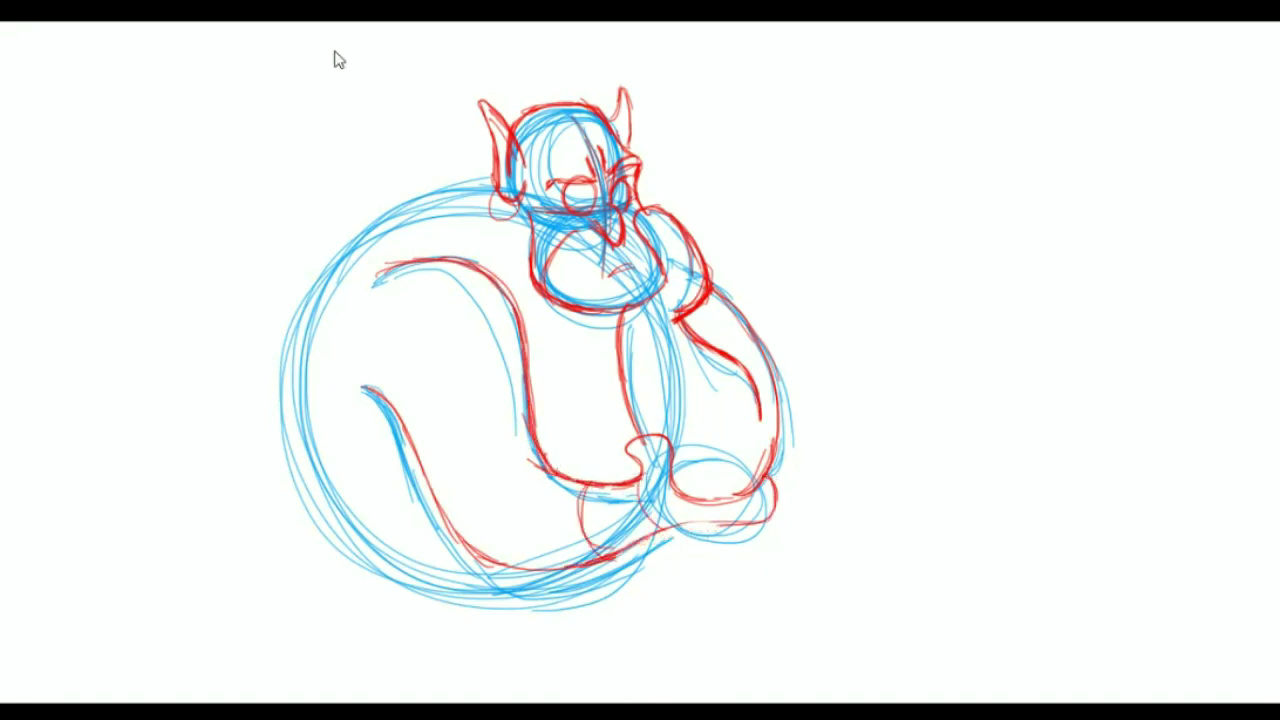
Nudge the lower red strokes upward, add a left-side body contour, and reposition the lower-left strokes.
{"action": "mouse_move", "coordinate": [555, 393]}
{"action": "left_mouse_down"}
{"action": "mouse_move", "coordinate": [814, 477]}
{"action": "mouse_move", "coordinate": [823, 586]}
{"action": "mouse_move", "coordinate": [820, 571]}
{"action": "left_mouse_up"}
{"action": "left_click", "coordinate": [370, 58]}
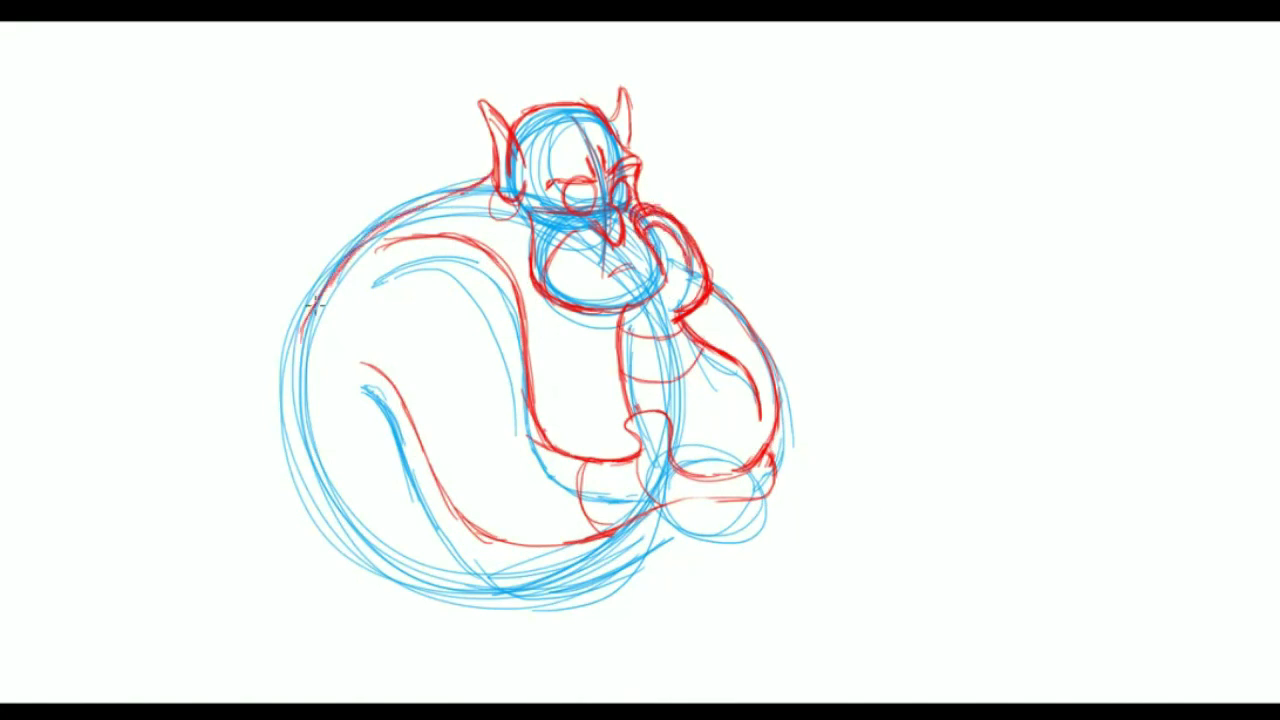
{"action": "mouse_move", "coordinate": [370, 240]}
{"action": "left_mouse_down"}
{"action": "mouse_move", "coordinate": [314, 543]}
{"action": "mouse_move", "coordinate": [371, 606]}
{"action": "mouse_move", "coordinate": [415, 630]}
{"action": "left_mouse_up"}
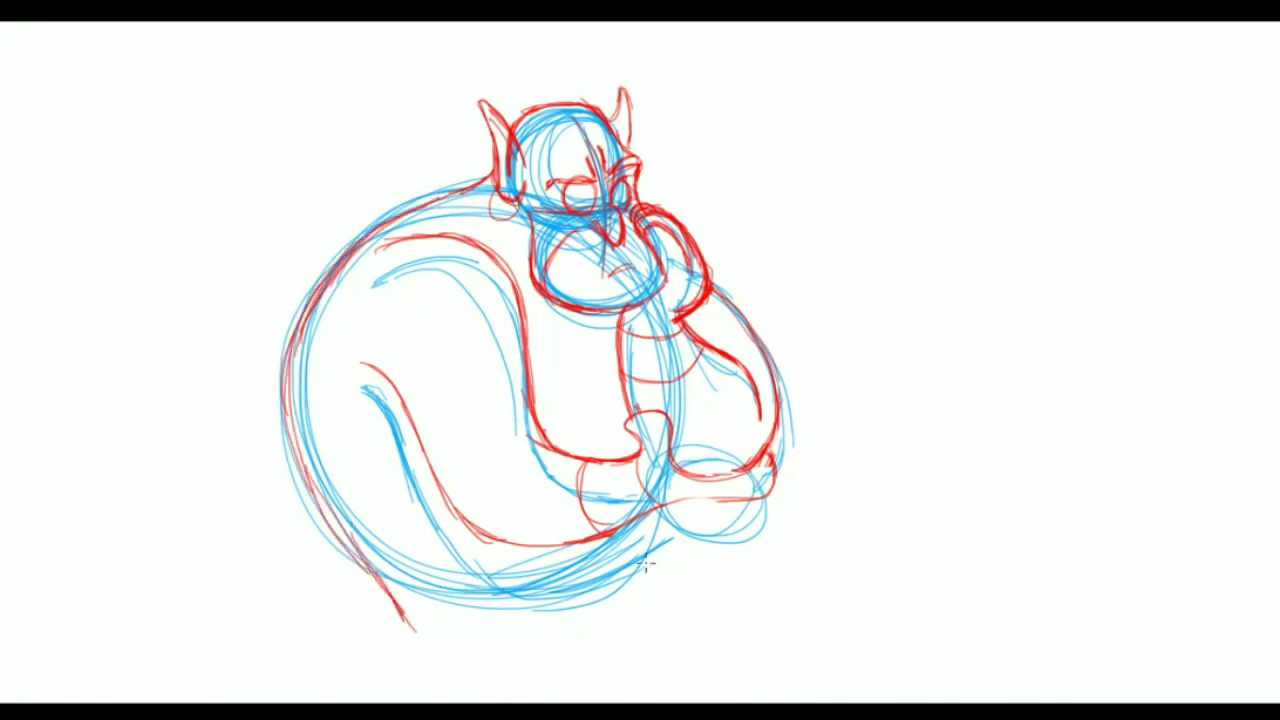
{"action": "left_click_drag", "start_coordinate": [556, 598], "coordinate": [370, 332]}
{"action": "left_click_drag", "start_coordinate": [514, 557], "coordinate": [620, 568]}
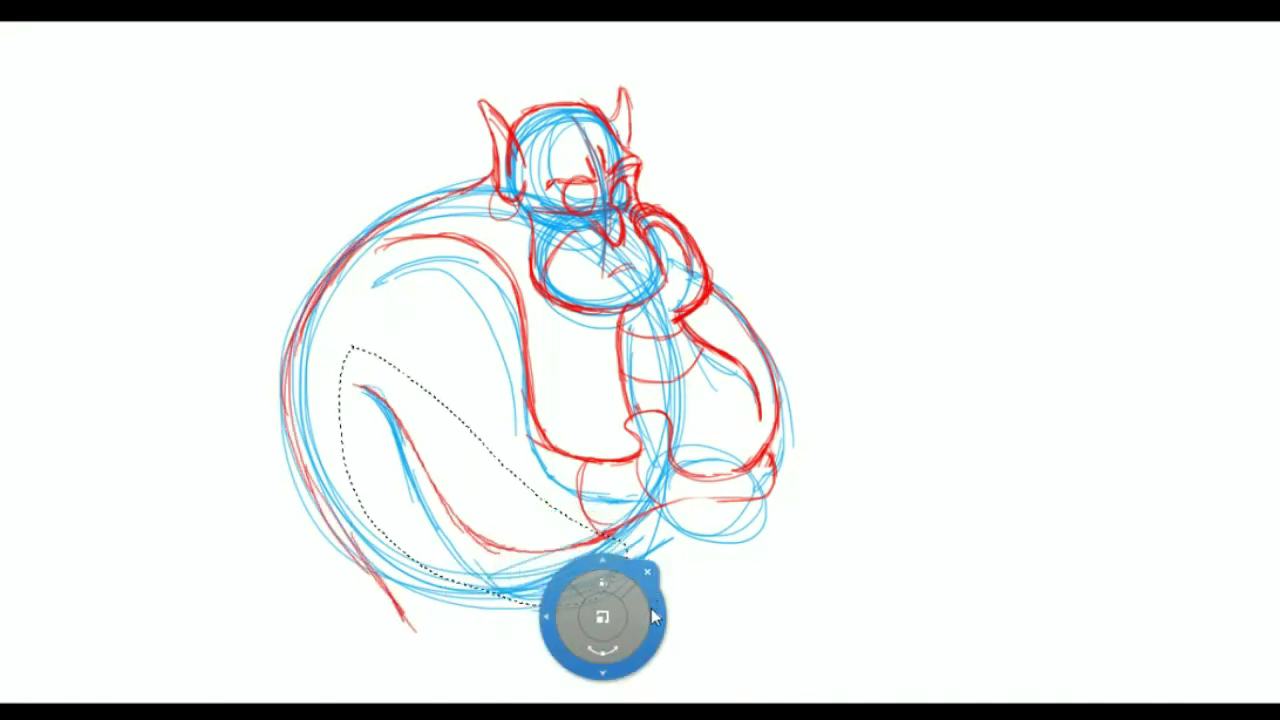
{"action": "left_click", "coordinate": [652, 590]}
Redraw red lines down the left side and tail, plus strokes near the hand and bottom.
{"action": "left_click_drag", "start_coordinate": [378, 572], "coordinate": [416, 634]}
{"action": "left_click_drag", "start_coordinate": [372, 224], "coordinate": [394, 572]}
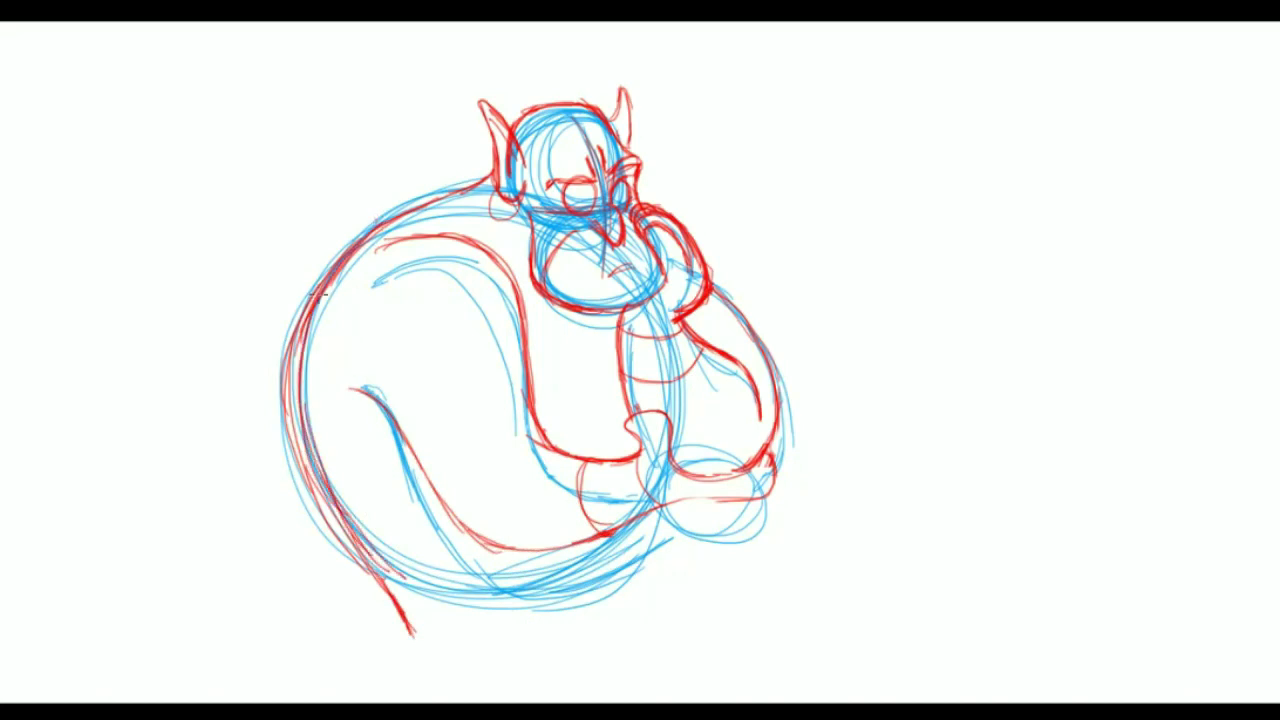
{"action": "left_click_drag", "start_coordinate": [316, 440], "coordinate": [392, 558]}
{"action": "left_click_drag", "start_coordinate": [630, 405], "coordinate": [578, 455]}
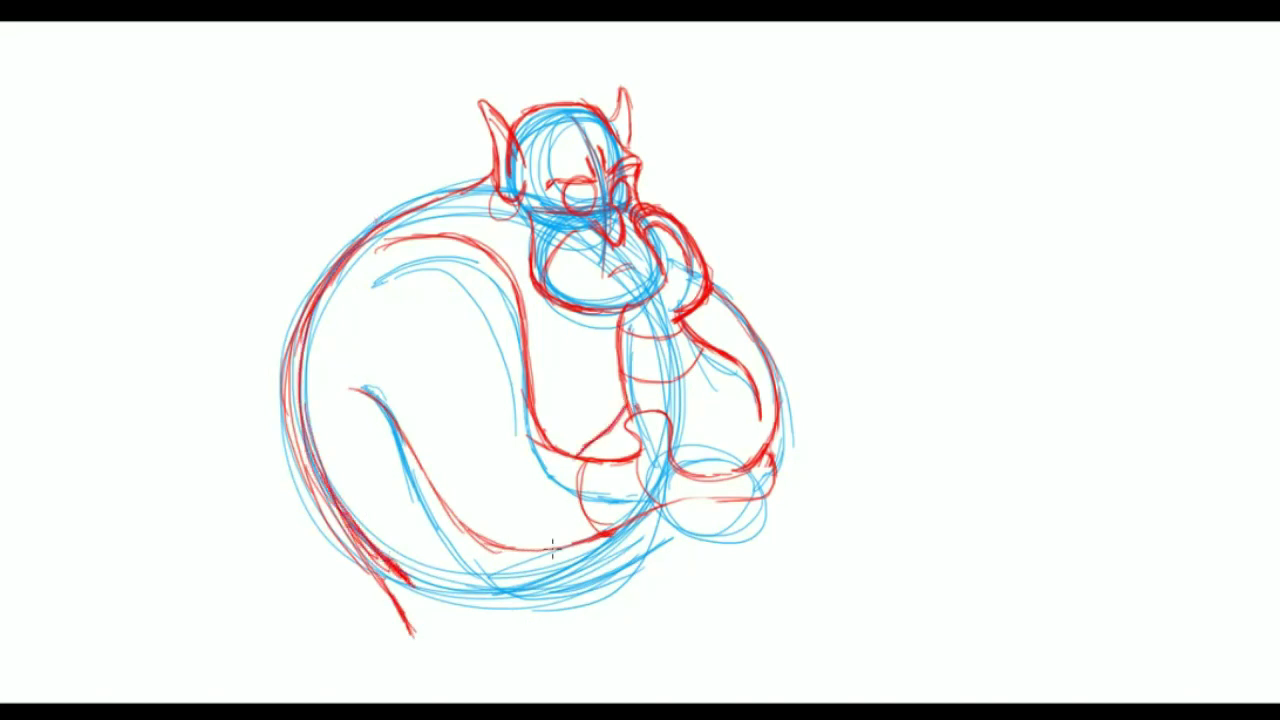
{"action": "left_click_drag", "start_coordinate": [430, 572], "coordinate": [545, 546]}
Erase stray tail strokes, redraw the tail and belly curve, and sketch a curl above the head.
{"action": "mouse_move", "coordinate": [405, 625]}
{"action": "left_mouse_down"}
{"action": "mouse_move", "coordinate": [357, 580]}
{"action": "mouse_move", "coordinate": [393, 591]}
{"action": "left_mouse_up"}
{"action": "left_click_drag", "start_coordinate": [556, 540], "coordinate": [515, 596]}
{"action": "left_click_drag", "start_coordinate": [540, 412], "coordinate": [618, 404]}
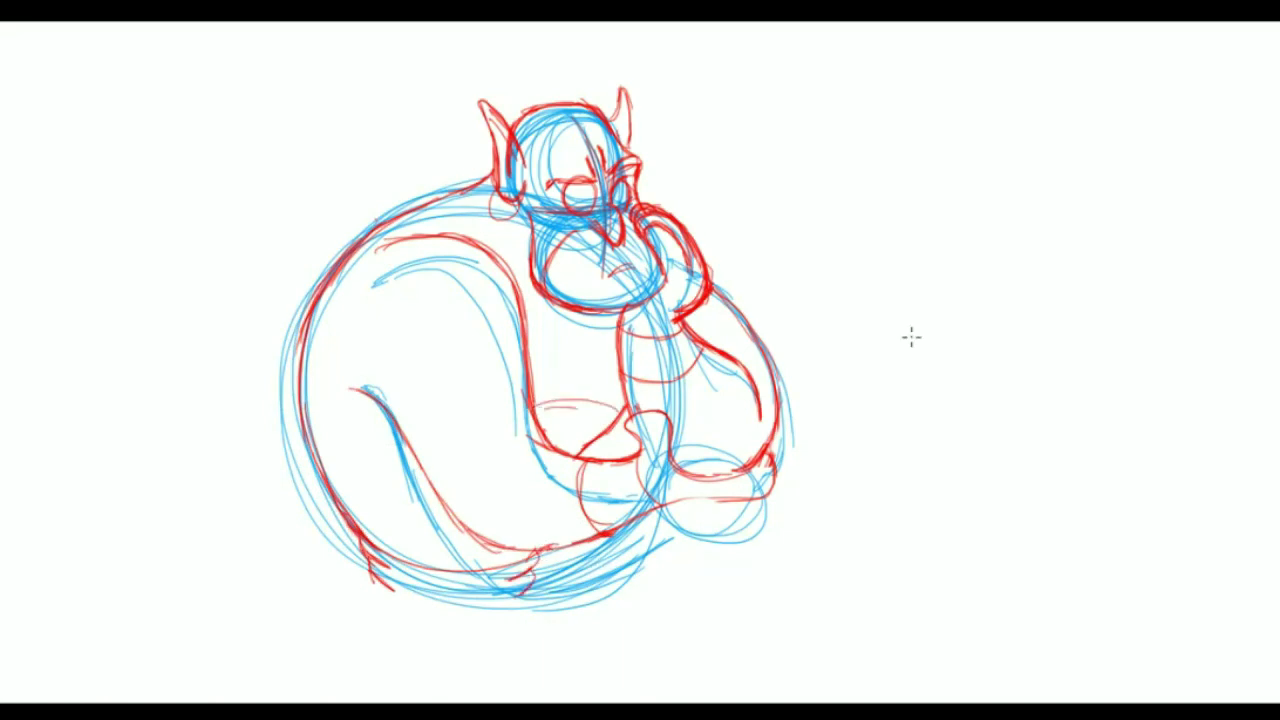
{"action": "left_click_drag", "start_coordinate": [543, 100], "coordinate": [533, 60]}
{"action": "left_click_drag", "start_coordinate": [662, 422], "coordinate": [632, 432]}
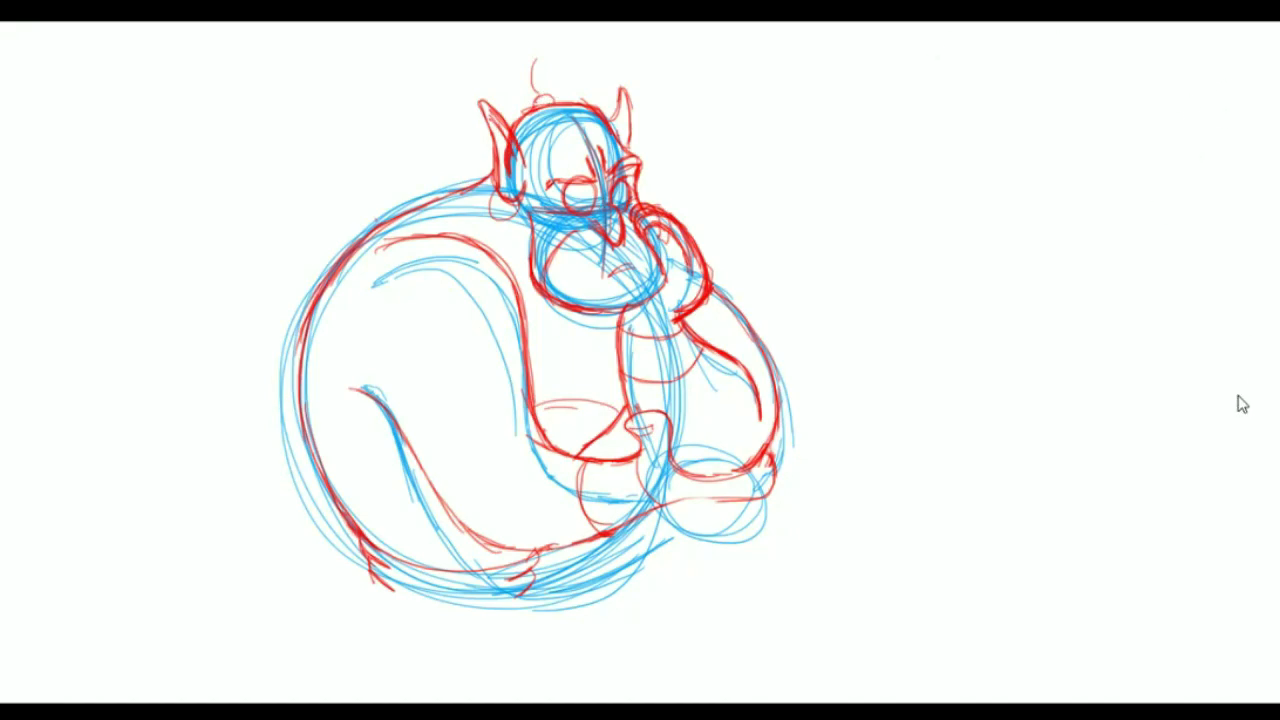
{"action": "scroll", "coordinate": [657, 425], "scroll_direction": "up", "scroll_amount": 3}
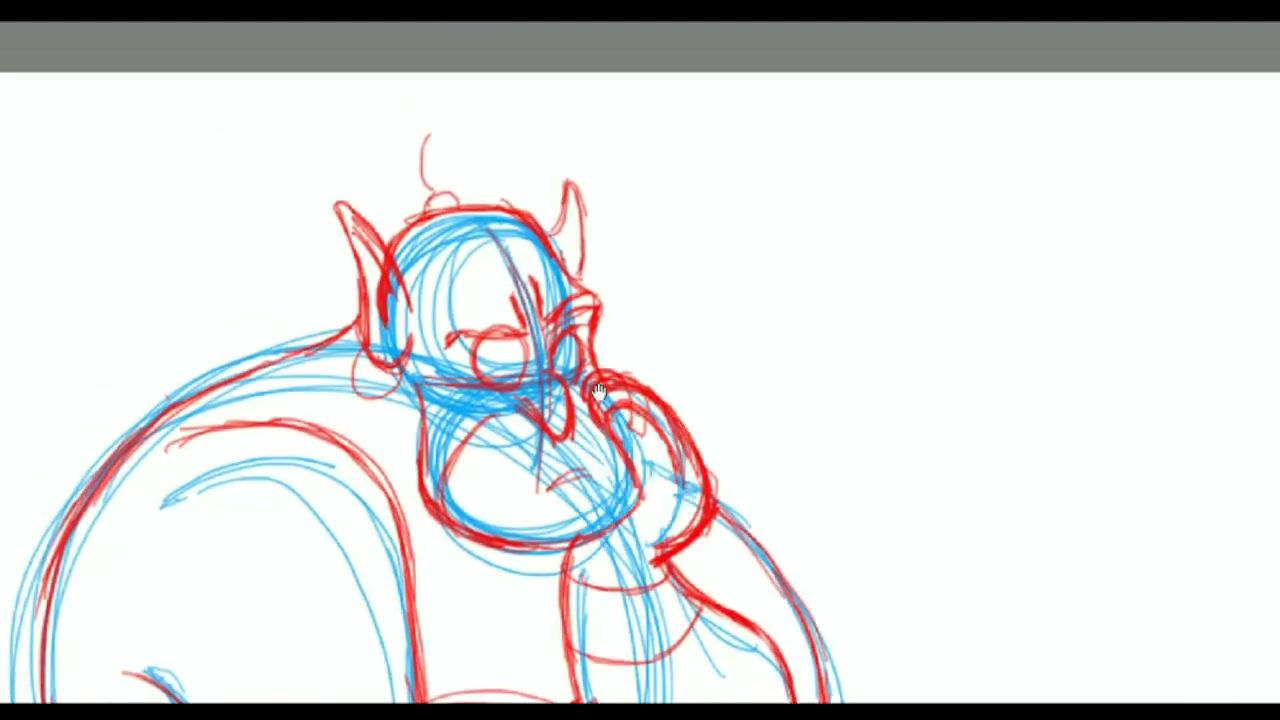
Ink bold black eyebrows and eye outlines, undoing the rough eye circle.
{"action": "left_click_drag", "start_coordinate": [451, 347], "coordinate": [533, 334]}
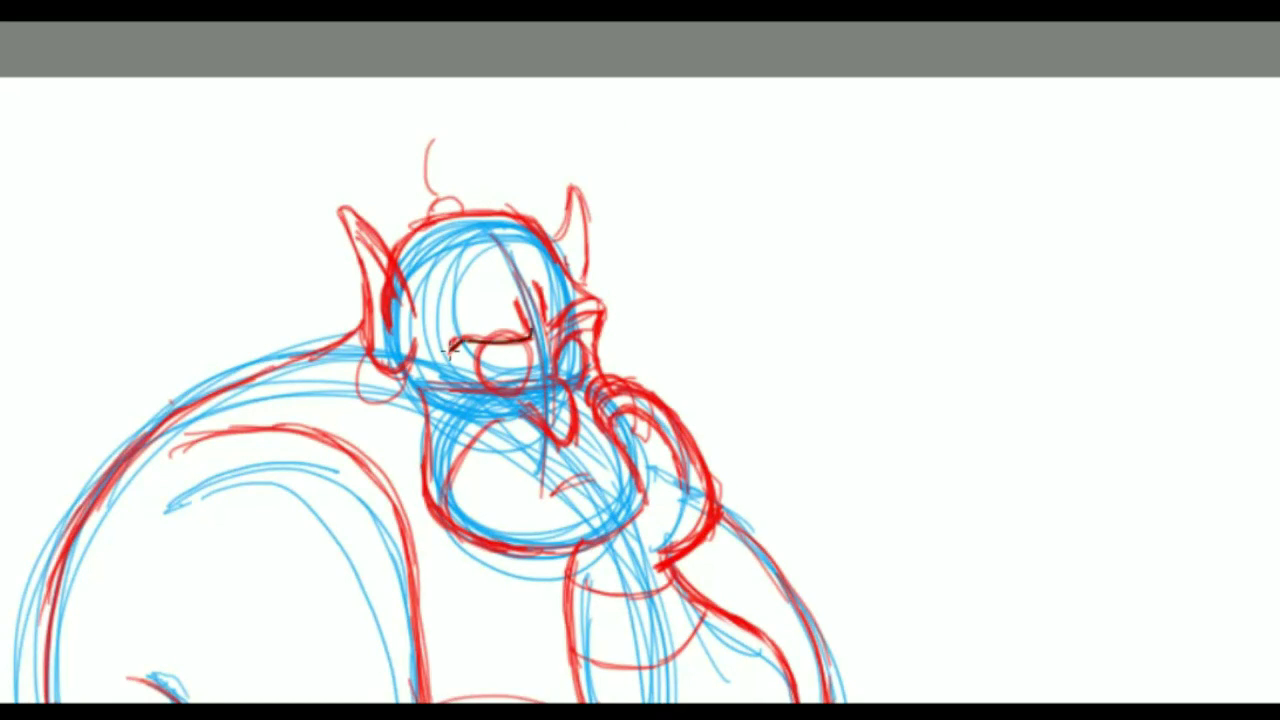
{"action": "mouse_move", "coordinate": [450, 348]}
{"action": "left_mouse_down"}
{"action": "mouse_move", "coordinate": [530, 313]}
{"action": "mouse_move", "coordinate": [455, 345]}
{"action": "left_mouse_up"}
{"action": "mouse_move", "coordinate": [550, 330]}
{"action": "left_mouse_down"}
{"action": "mouse_move", "coordinate": [605, 300]}
{"action": "mouse_move", "coordinate": [549, 324]}
{"action": "mouse_move", "coordinate": [560, 368]}
{"action": "mouse_move", "coordinate": [570, 342]}
{"action": "mouse_move", "coordinate": [568, 382]}
{"action": "left_mouse_up"}
{"action": "mouse_move", "coordinate": [492, 338]}
{"action": "left_mouse_down"}
{"action": "mouse_move", "coordinate": [505, 393]}
{"action": "mouse_move", "coordinate": [528, 342]}
{"action": "mouse_move", "coordinate": [500, 391]}
{"action": "mouse_move", "coordinate": [532, 341]}
{"action": "mouse_move", "coordinate": [525, 372]}
{"action": "mouse_move", "coordinate": [575, 368]}
{"action": "left_mouse_up"}
{"action": "key", "text": "ctrl+z"}
{"action": "key", "text": "ctrl+z"}
Ink a bold black jaw line and curled beard, then the topknot on the head.
{"action": "mouse_move", "coordinate": [453, 462]}
{"action": "left_mouse_down"}
{"action": "mouse_move", "coordinate": [500, 546]}
{"action": "mouse_move", "coordinate": [563, 540]}
{"action": "left_mouse_up"}
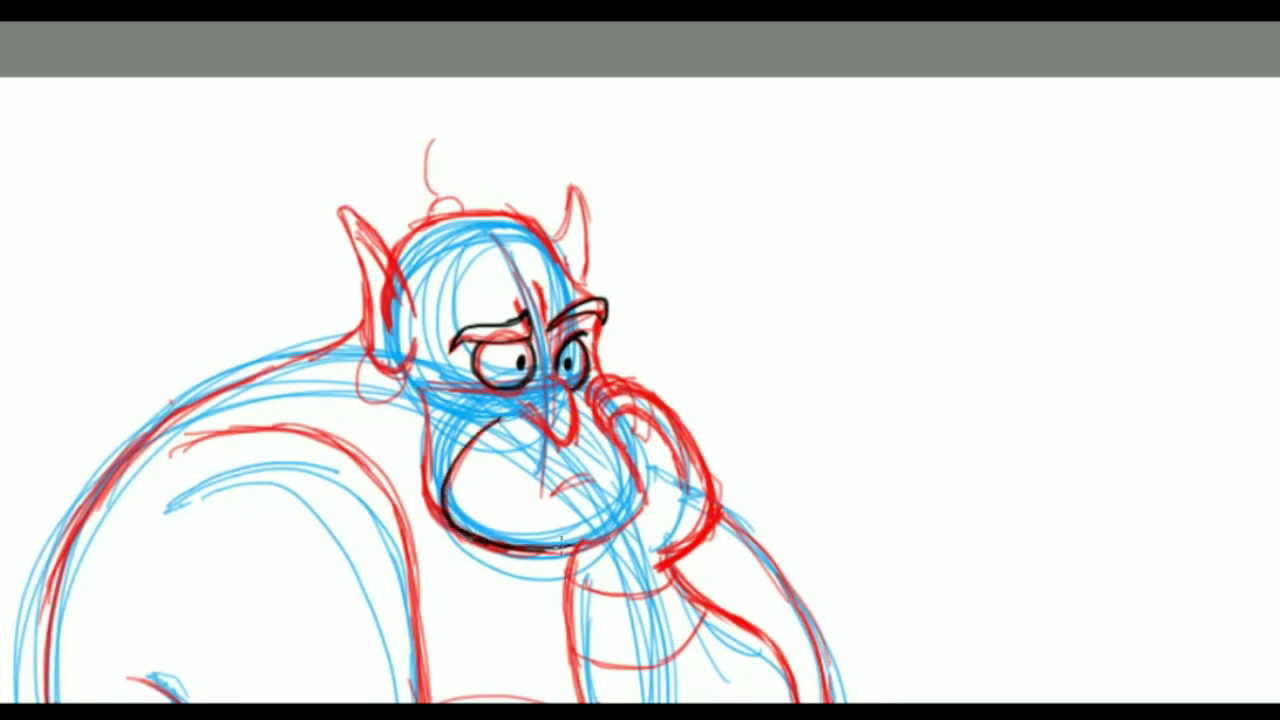
{"action": "mouse_move", "coordinate": [450, 468]}
{"action": "left_mouse_down"}
{"action": "mouse_move", "coordinate": [590, 545]}
{"action": "mouse_move", "coordinate": [642, 500]}
{"action": "left_mouse_up"}
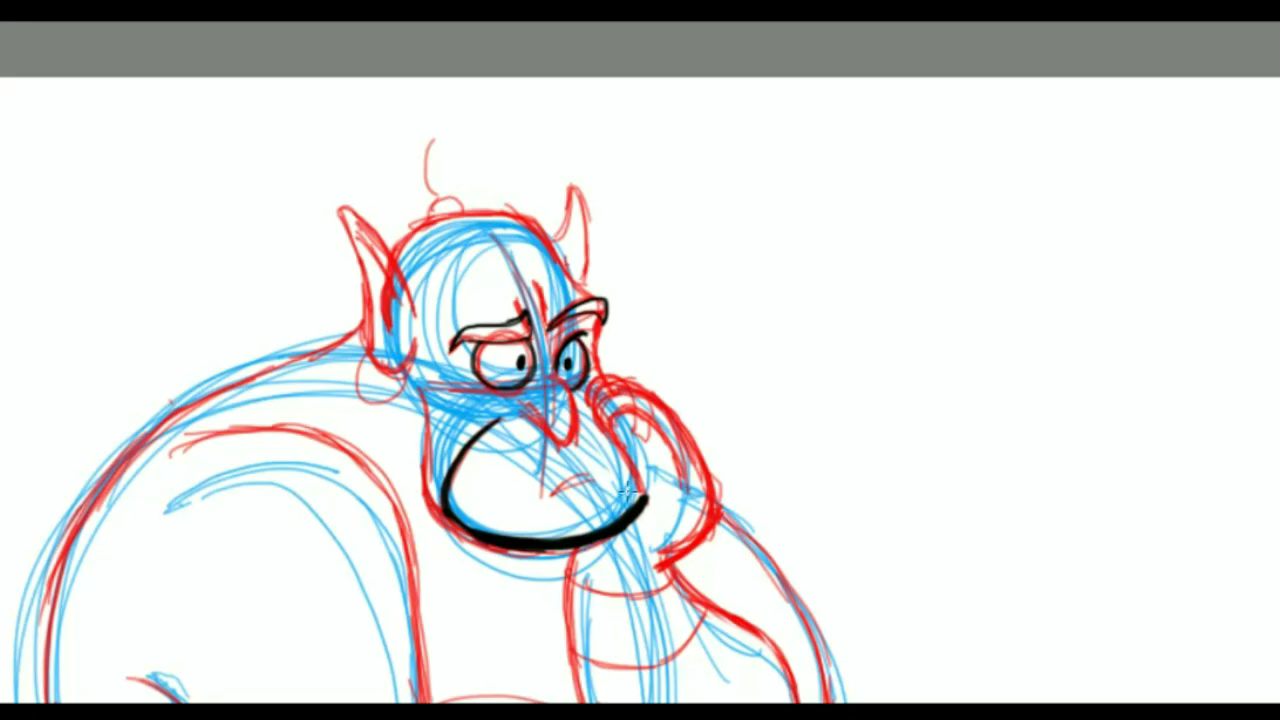
{"action": "mouse_move", "coordinate": [640, 525]}
{"action": "left_mouse_down"}
{"action": "mouse_move", "coordinate": [605, 560]}
{"action": "mouse_move", "coordinate": [650, 570]}
{"action": "mouse_move", "coordinate": [630, 552]}
{"action": "mouse_move", "coordinate": [640, 508]}
{"action": "mouse_move", "coordinate": [630, 550]}
{"action": "mouse_move", "coordinate": [655, 560]}
{"action": "mouse_move", "coordinate": [615, 566]}
{"action": "mouse_move", "coordinate": [652, 558]}
{"action": "mouse_move", "coordinate": [640, 565]}
{"action": "mouse_move", "coordinate": [665, 548]}
{"action": "mouse_move", "coordinate": [662, 534]}
{"action": "left_mouse_up"}
{"action": "key", "text": "ctrl+z"}
{"action": "key", "text": "ctrl+z"}
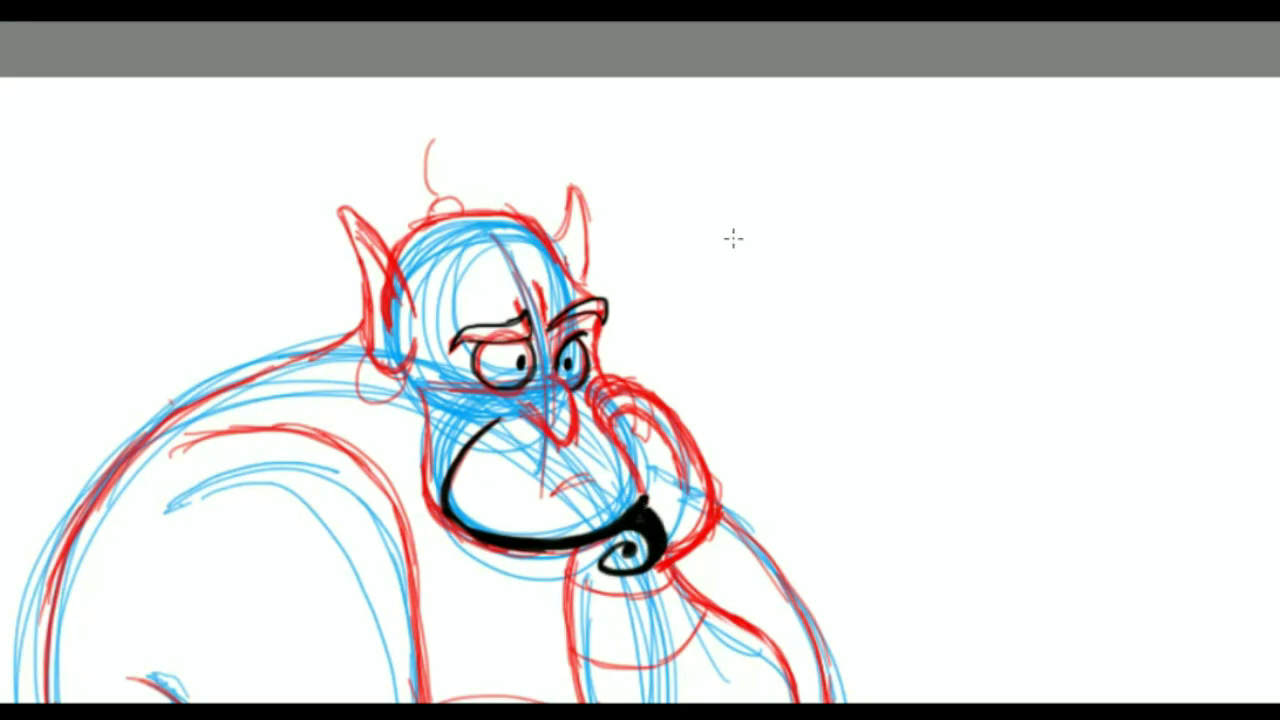
{"action": "key", "text": "ctrl+z"}
{"action": "mouse_move", "coordinate": [432, 196]}
{"action": "left_mouse_down"}
{"action": "mouse_move", "coordinate": [482, 110]}
{"action": "mouse_move", "coordinate": [440, 196]}
{"action": "left_mouse_up"}
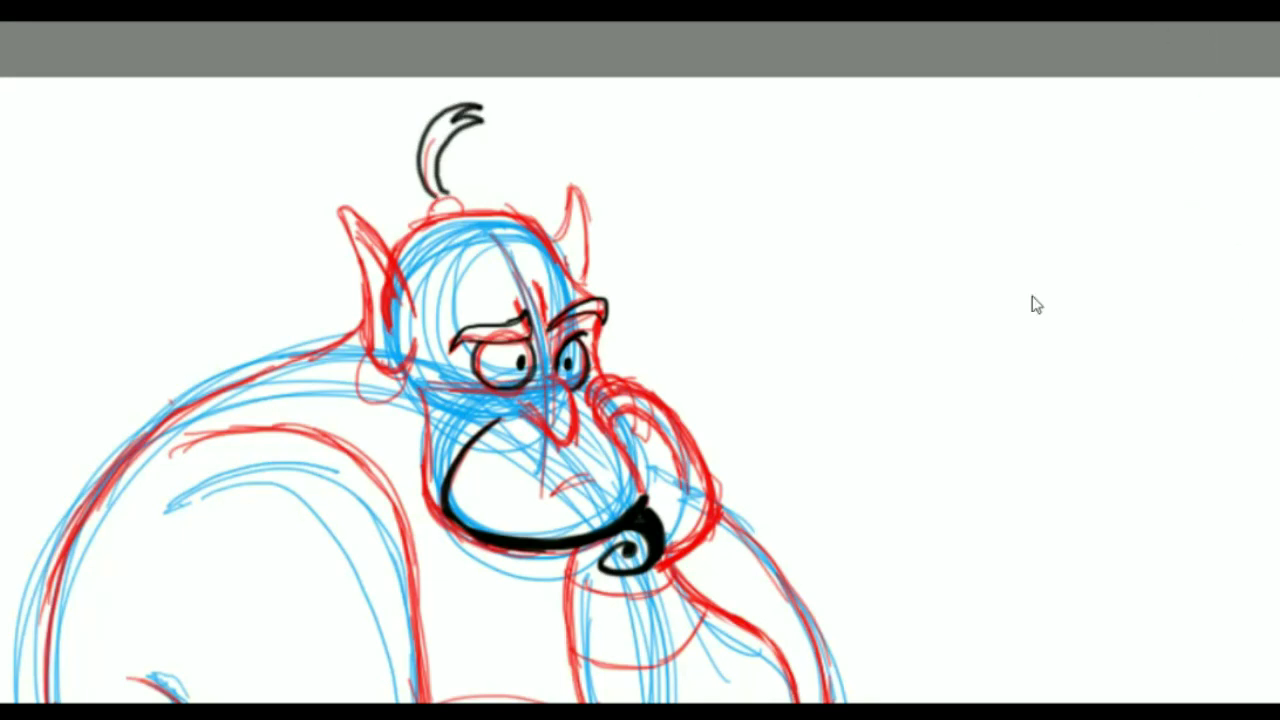
Outline the ear, horn, head top, cheek and jaw in dark blue.
{"action": "mouse_move", "coordinate": [390, 252]}
{"action": "left_mouse_down"}
{"action": "mouse_move", "coordinate": [358, 300]}
{"action": "mouse_move", "coordinate": [374, 368]}
{"action": "left_mouse_up"}
{"action": "key", "text": "ctrl+z"}
{"action": "mouse_move", "coordinate": [395, 255]}
{"action": "left_mouse_down"}
{"action": "mouse_move", "coordinate": [355, 345]}
{"action": "mouse_move", "coordinate": [412, 368]}
{"action": "left_mouse_up"}
{"action": "mouse_move", "coordinate": [545, 248]}
{"action": "left_mouse_down"}
{"action": "mouse_move", "coordinate": [572, 190]}
{"action": "mouse_move", "coordinate": [596, 292]}
{"action": "mouse_move", "coordinate": [392, 258]}
{"action": "mouse_move", "coordinate": [356, 300]}
{"action": "mouse_move", "coordinate": [392, 322]}
{"action": "left_mouse_up"}
{"action": "left_click_drag", "start_coordinate": [606, 314], "coordinate": [598, 374]}
{"action": "mouse_move", "coordinate": [436, 388]}
{"action": "left_mouse_down"}
{"action": "mouse_move", "coordinate": [420, 470]}
{"action": "mouse_move", "coordinate": [450, 514]}
{"action": "left_mouse_up"}
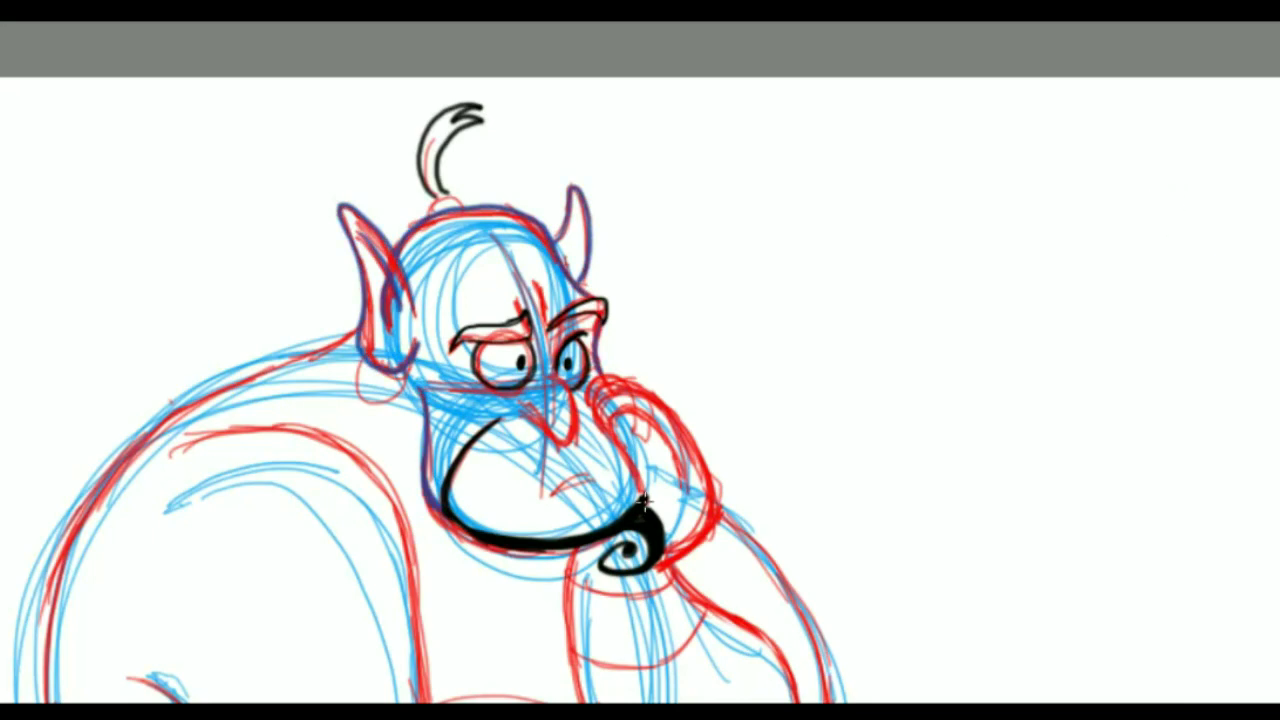
Outline the nose, hand, frowning mouth, shoulder and back contour, and arm edge in dark blue.
{"action": "mouse_move", "coordinate": [644, 500]}
{"action": "left_mouse_down"}
{"action": "mouse_move", "coordinate": [620, 412]}
{"action": "mouse_move", "coordinate": [684, 495]}
{"action": "mouse_move", "coordinate": [640, 505]}
{"action": "mouse_move", "coordinate": [611, 432]}
{"action": "left_mouse_up"}
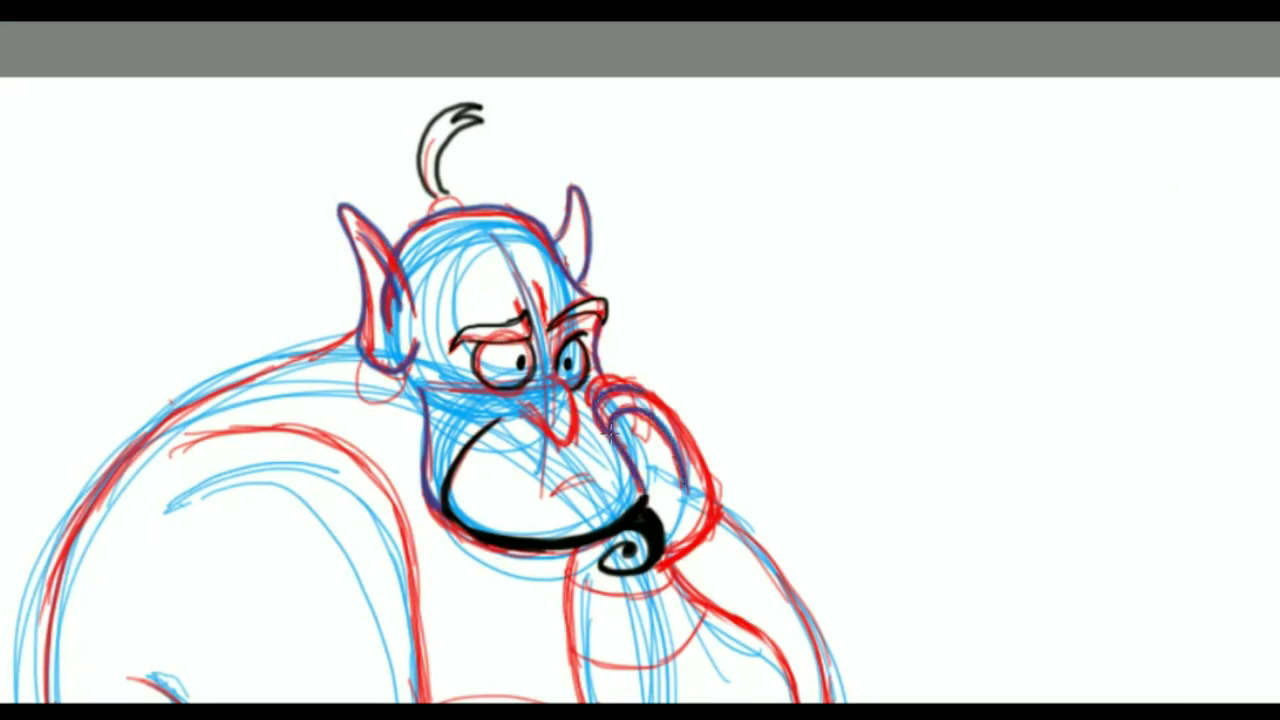
{"action": "left_click_drag", "start_coordinate": [632, 388], "coordinate": [700, 566]}
{"action": "mouse_move", "coordinate": [584, 376]}
{"action": "left_mouse_down"}
{"action": "mouse_move", "coordinate": [640, 416]}
{"action": "mouse_move", "coordinate": [620, 390]}
{"action": "left_mouse_up"}
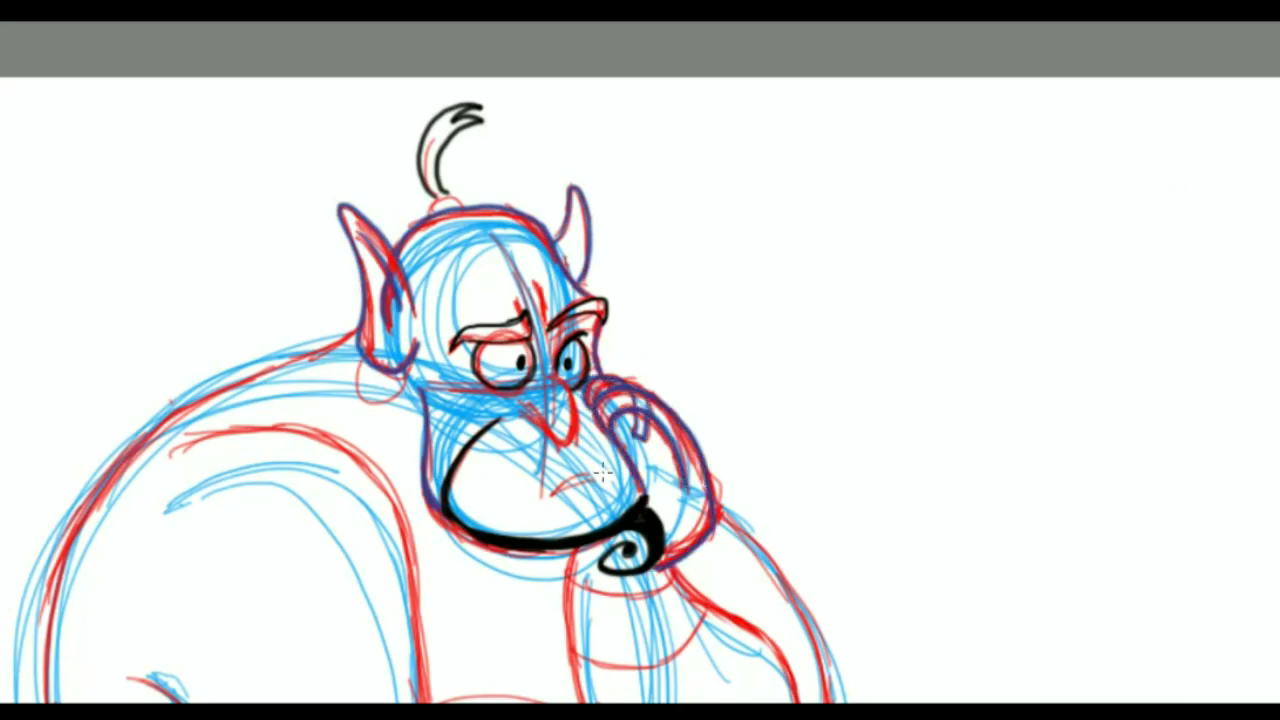
{"action": "left_click_drag", "start_coordinate": [598, 488], "coordinate": [556, 486]}
{"action": "left_click_drag", "start_coordinate": [540, 366], "coordinate": [528, 432]}
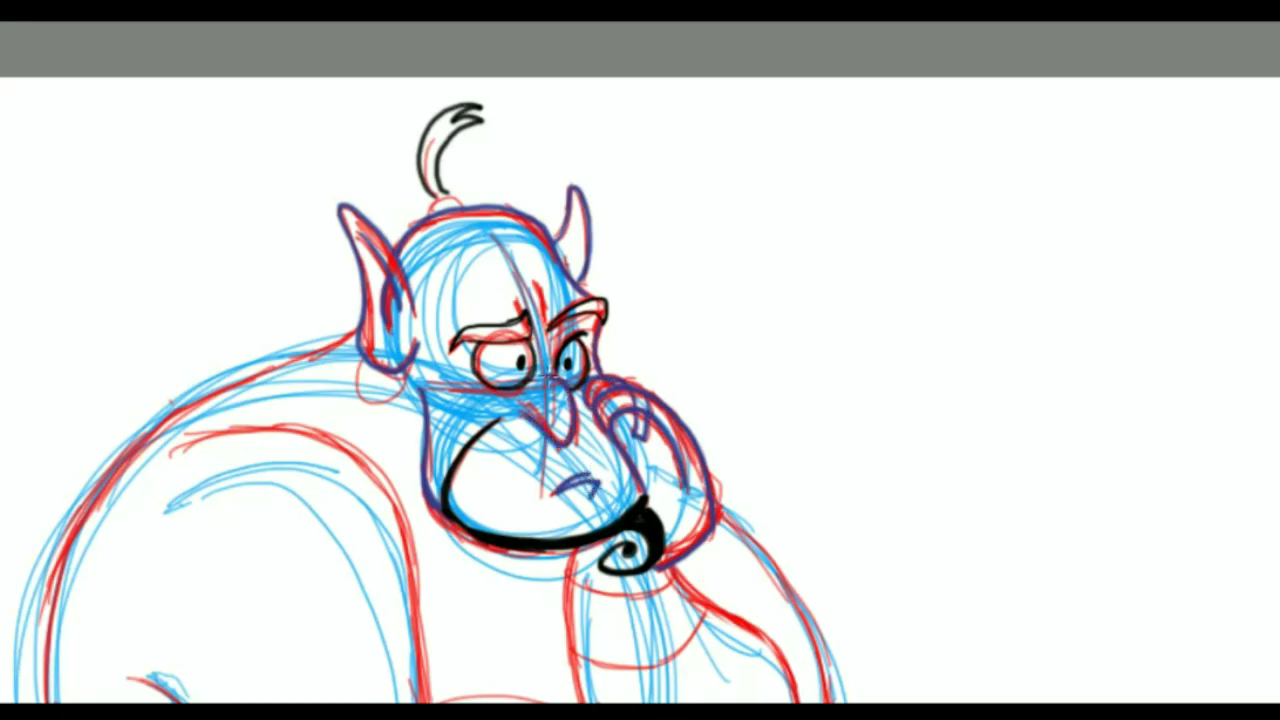
{"action": "left_click_drag", "start_coordinate": [355, 330], "coordinate": [40, 700]}
{"action": "left_click_drag", "start_coordinate": [660, 565], "coordinate": [637, 408]}
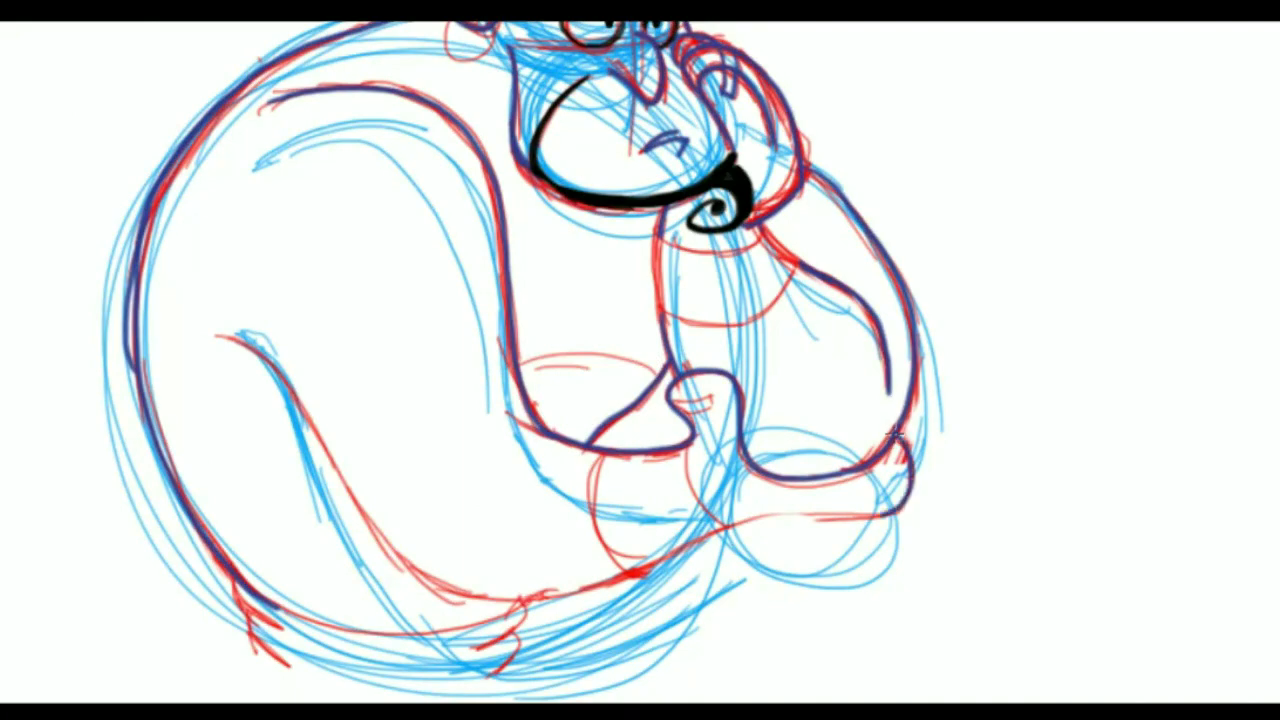
Trace dark blue outlines along the belly and bottom edge of the body.
{"action": "mouse_move", "coordinate": [900, 513]}
{"action": "left_mouse_down"}
{"action": "mouse_move", "coordinate": [622, 578]}
{"action": "mouse_move", "coordinate": [214, 331]}
{"action": "left_mouse_up"}
{"action": "mouse_move", "coordinate": [522, 600]}
{"action": "left_mouse_down"}
{"action": "mouse_move", "coordinate": [440, 630]}
{"action": "mouse_move", "coordinate": [264, 604]}
{"action": "left_mouse_up"}
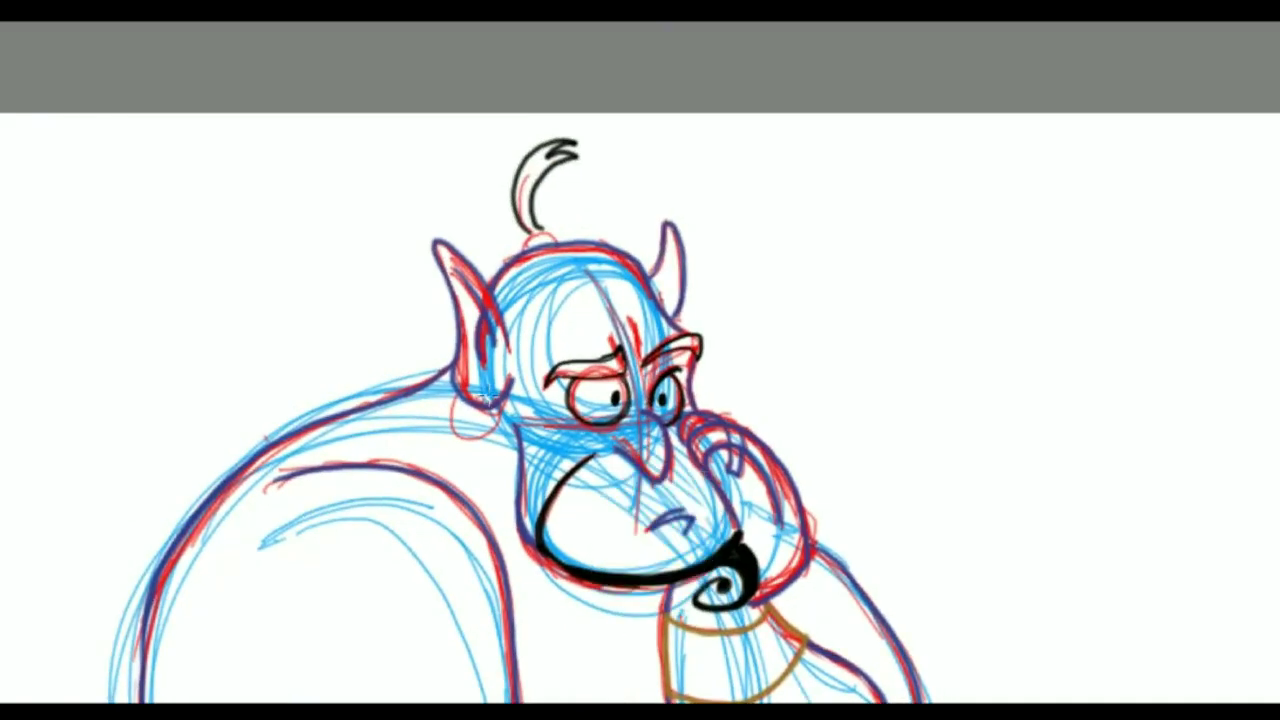
Draw a clean gold hoop earring on the ear lobe and a gold band at the topknot's base.
{"action": "mouse_move", "coordinate": [484, 398]}
{"action": "left_mouse_down"}
{"action": "mouse_move", "coordinate": [460, 414]}
{"action": "mouse_move", "coordinate": [484, 395]}
{"action": "mouse_move", "coordinate": [500, 422]}
{"action": "mouse_move", "coordinate": [462, 424]}
{"action": "mouse_move", "coordinate": [457, 404]}
{"action": "mouse_move", "coordinate": [497, 449]}
{"action": "left_mouse_up"}
{"action": "key", "text": "ctrl+z"}
{"action": "key", "text": "ctrl+z"}
{"action": "mouse_move", "coordinate": [470, 395]}
{"action": "left_mouse_down"}
{"action": "mouse_move", "coordinate": [462, 440]}
{"action": "mouse_move", "coordinate": [490, 410]}
{"action": "left_mouse_up"}
{"action": "left_click_drag", "start_coordinate": [528, 240], "coordinate": [558, 236]}
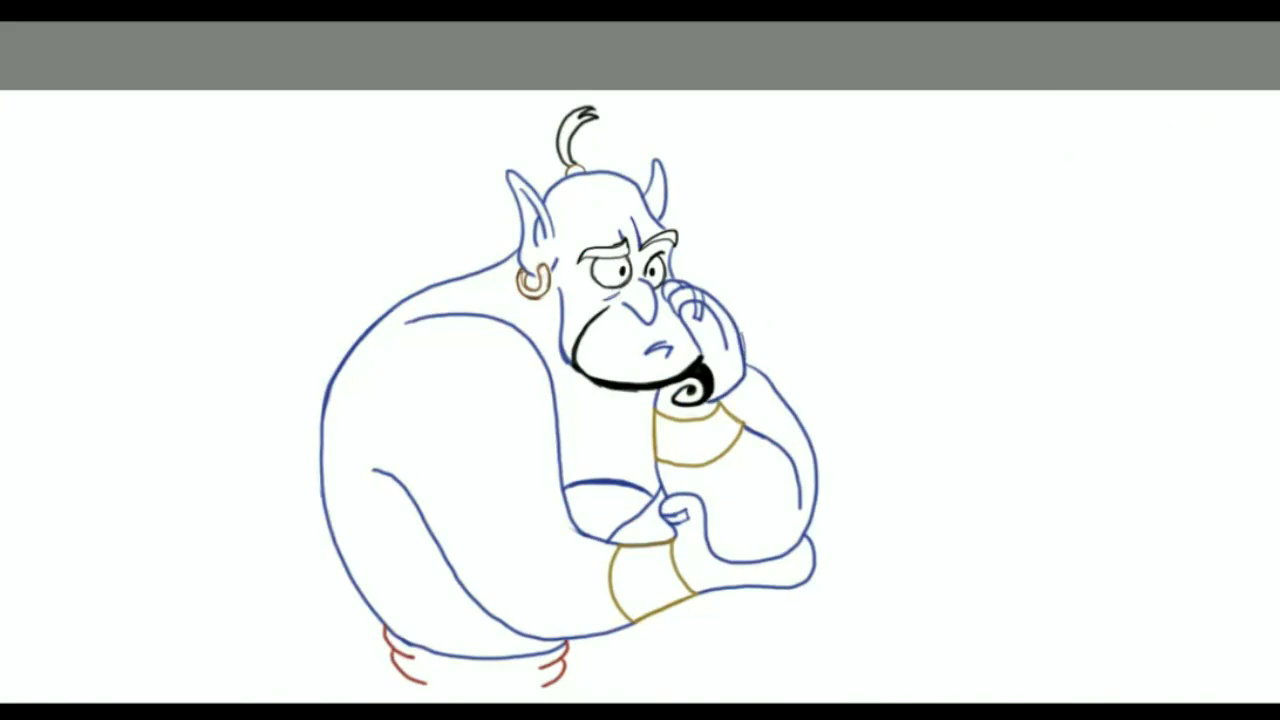
Re-stroke the back, lower belly, outer arm and left body contours thicker in dark blue.
{"action": "left_click_drag", "start_coordinate": [424, 318], "coordinate": [556, 410]}
{"action": "mouse_move", "coordinate": [470, 316]}
{"action": "left_mouse_down"}
{"action": "mouse_move", "coordinate": [558, 390]}
{"action": "mouse_move", "coordinate": [560, 505]}
{"action": "mouse_move", "coordinate": [638, 482]}
{"action": "left_mouse_up"}
{"action": "mouse_move", "coordinate": [474, 600]}
{"action": "left_mouse_down"}
{"action": "mouse_move", "coordinate": [512, 634]}
{"action": "mouse_move", "coordinate": [584, 640]}
{"action": "left_mouse_up"}
{"action": "left_click_drag", "start_coordinate": [500, 620], "coordinate": [600, 638]}
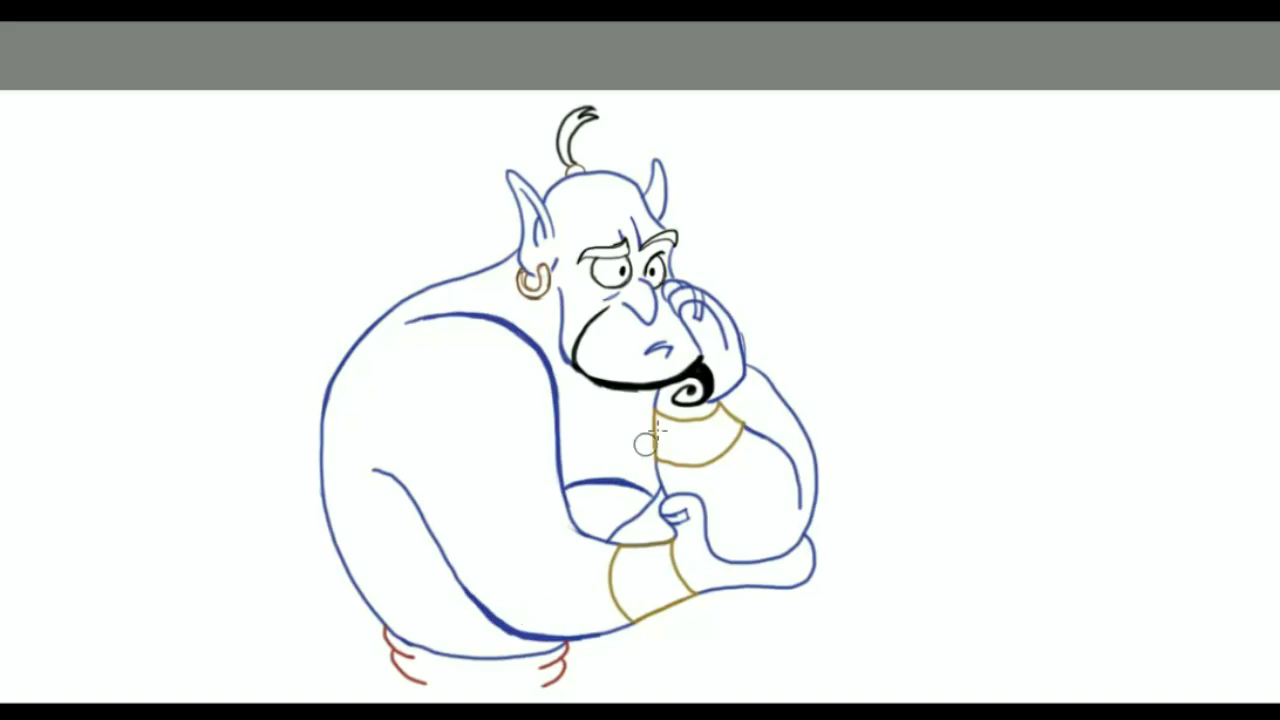
{"action": "mouse_move", "coordinate": [745, 365]}
{"action": "left_mouse_down"}
{"action": "mouse_move", "coordinate": [814, 528]}
{"action": "mouse_move", "coordinate": [806, 432]}
{"action": "left_mouse_up"}
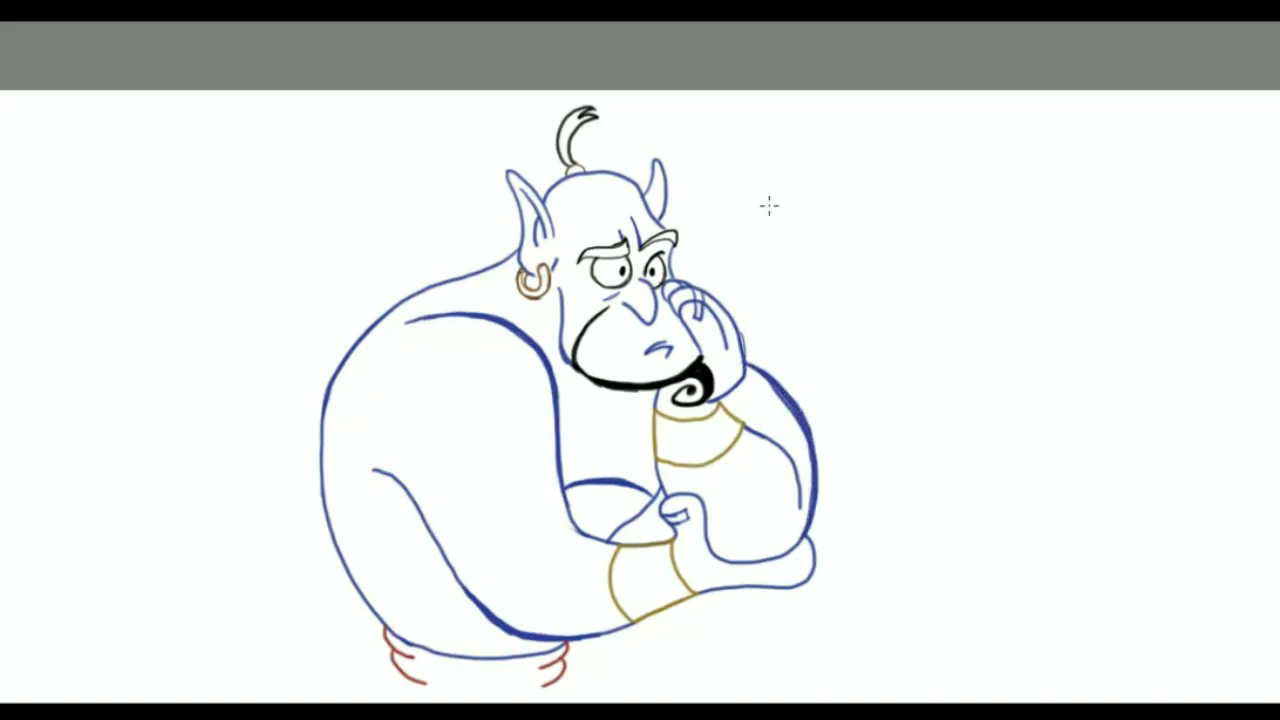
{"action": "mouse_move", "coordinate": [748, 364]}
{"action": "left_mouse_down"}
{"action": "mouse_move", "coordinate": [806, 432]}
{"action": "mouse_move", "coordinate": [822, 494]}
{"action": "left_mouse_up"}
{"action": "left_click_drag", "start_coordinate": [790, 400], "coordinate": [822, 492]}
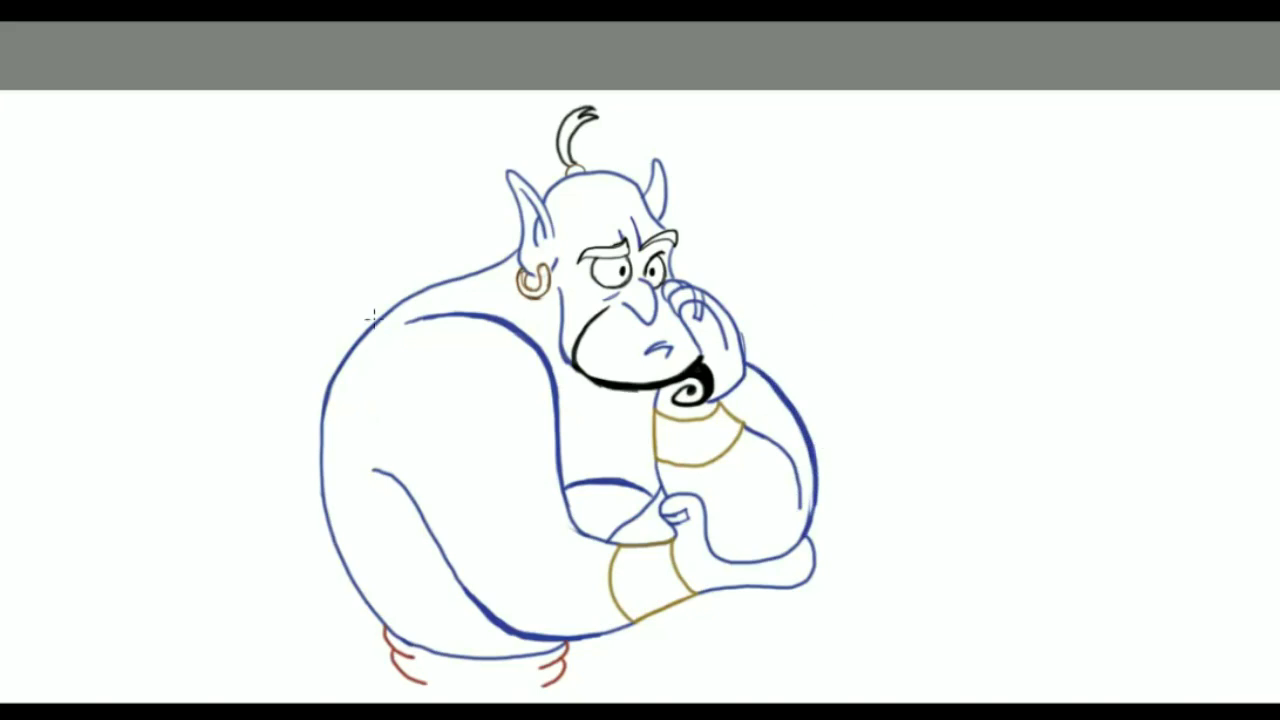
{"action": "mouse_move", "coordinate": [372, 318]}
{"action": "left_mouse_down"}
{"action": "mouse_move", "coordinate": [322, 430]}
{"action": "mouse_move", "coordinate": [340, 582]}
{"action": "left_mouse_up"}
{"action": "mouse_move", "coordinate": [405, 300]}
{"action": "left_mouse_down"}
{"action": "mouse_move", "coordinate": [375, 330]}
{"action": "mouse_move", "coordinate": [325, 438]}
{"action": "left_mouse_up"}
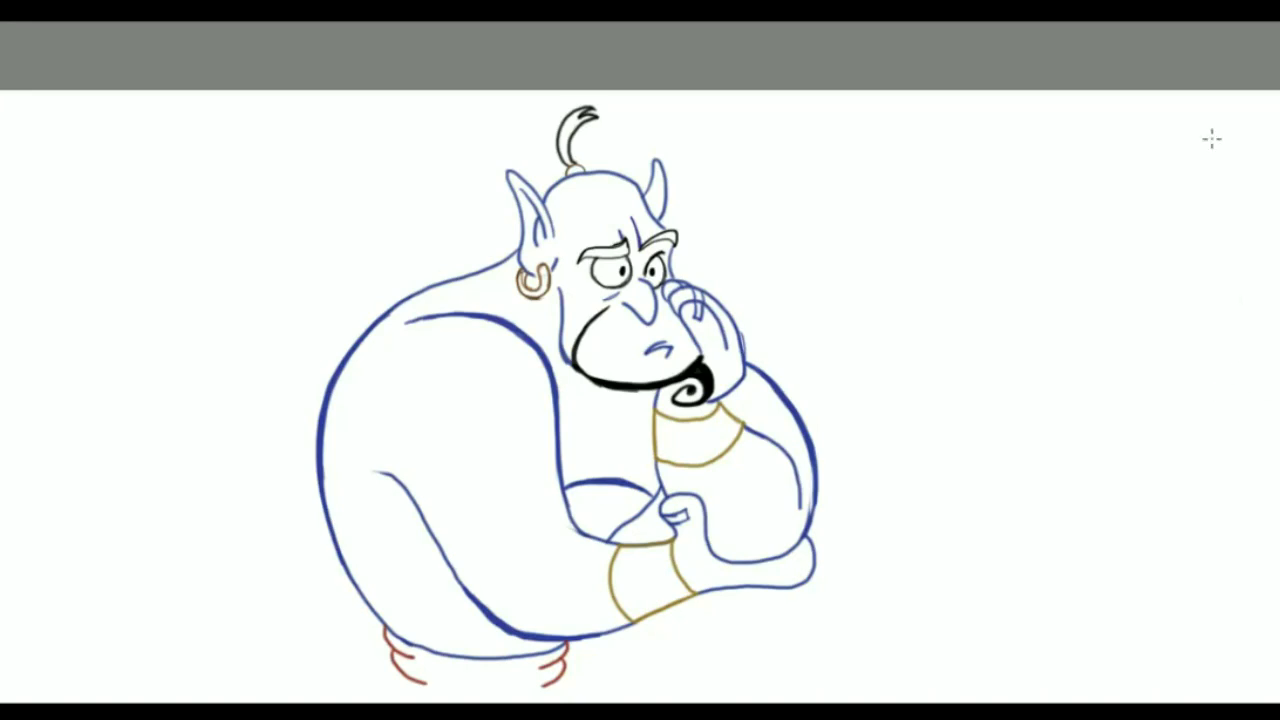
Paint blue skin over the genie's shoulder and back.
{"action": "mouse_move", "coordinate": [540, 262]}
{"action": "left_mouse_down"}
{"action": "mouse_move", "coordinate": [515, 280]}
{"action": "mouse_move", "coordinate": [541, 258]}
{"action": "left_mouse_up"}
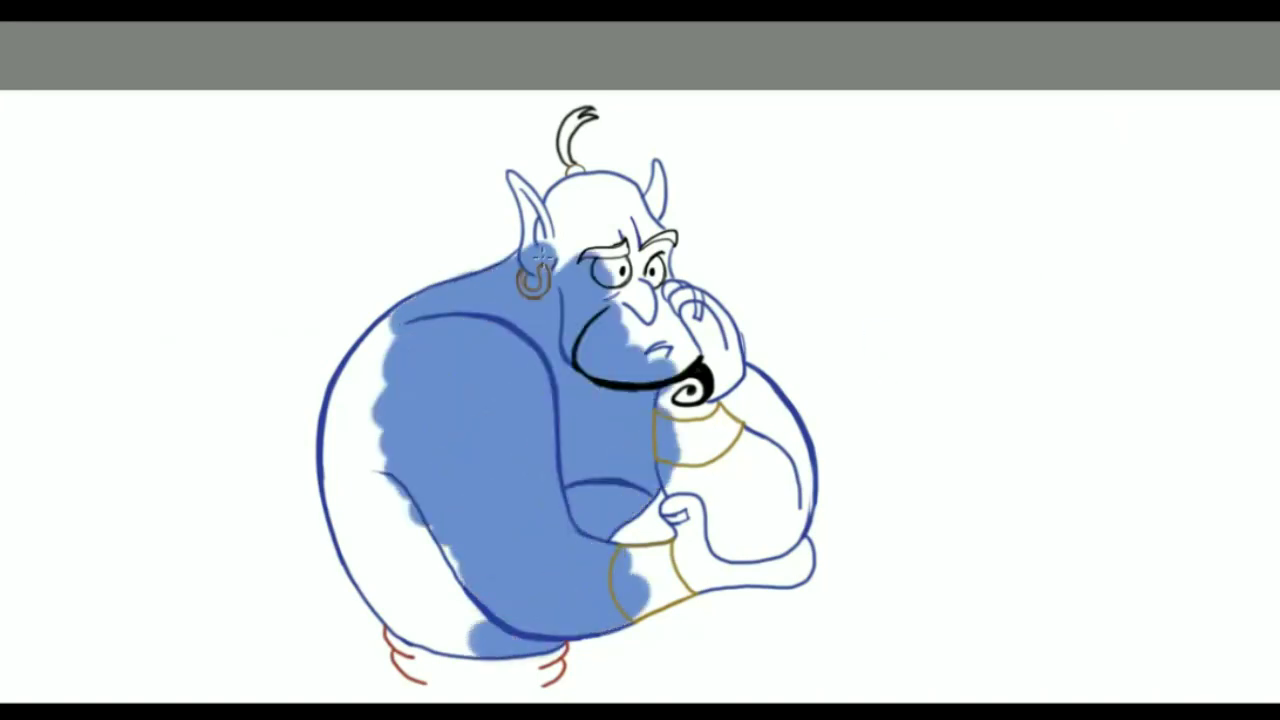